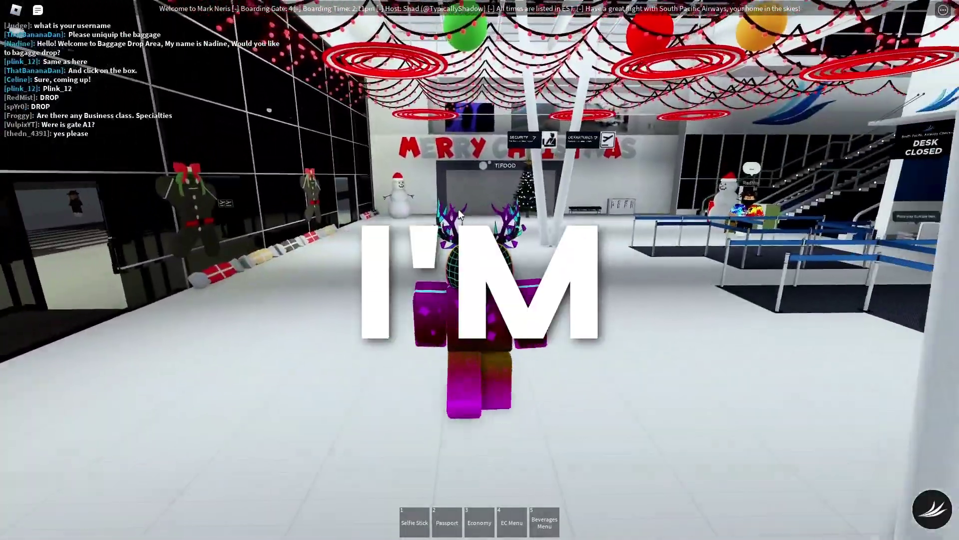
# Walk up the escalator past the snowman to the passport-control gates
pyautogui.press('w')
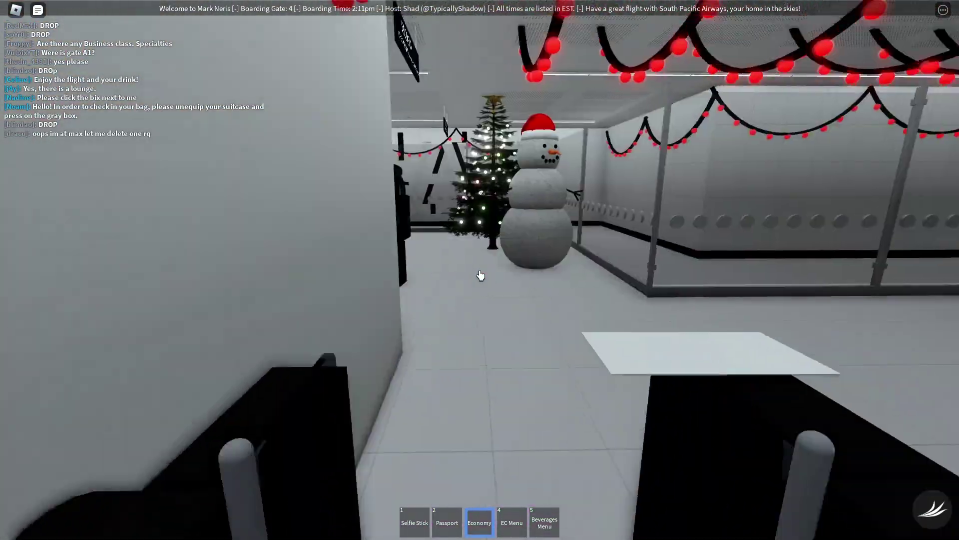
pyautogui.scroll(-3, 480, 276)
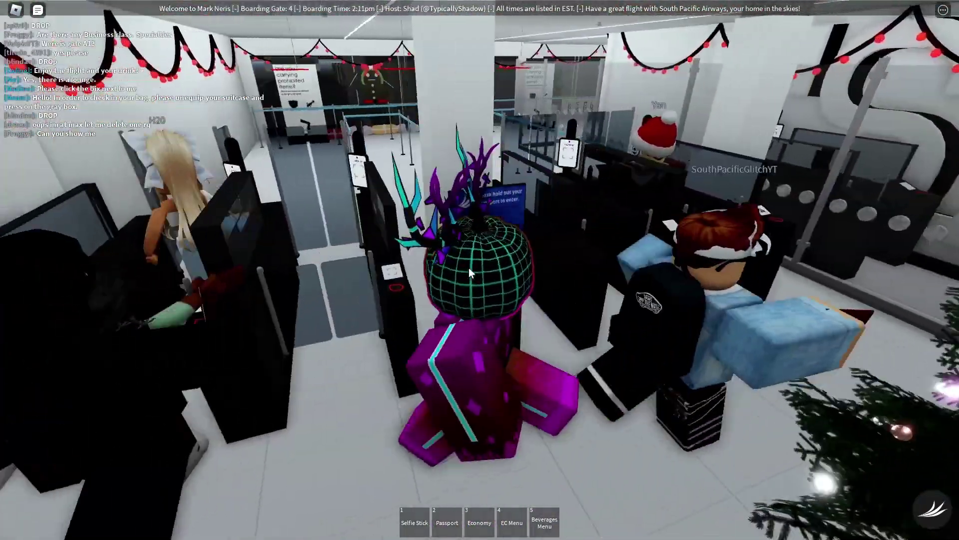
pyautogui.press('w')
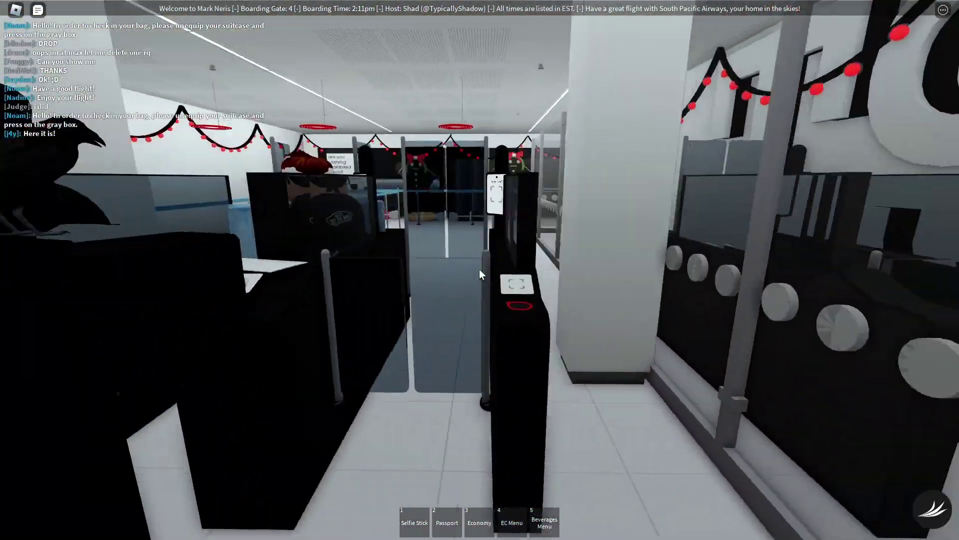
# Hold the passport (key 2) and pass through the gate onto the upper concourse
pyautogui.press('2')
pyautogui.press('w')
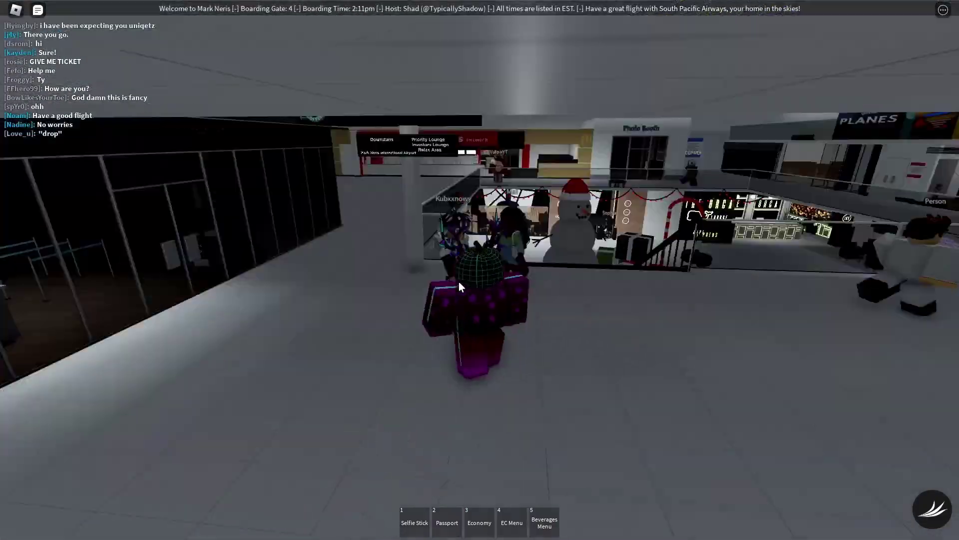
pyautogui.scroll(-10, 459, 281)
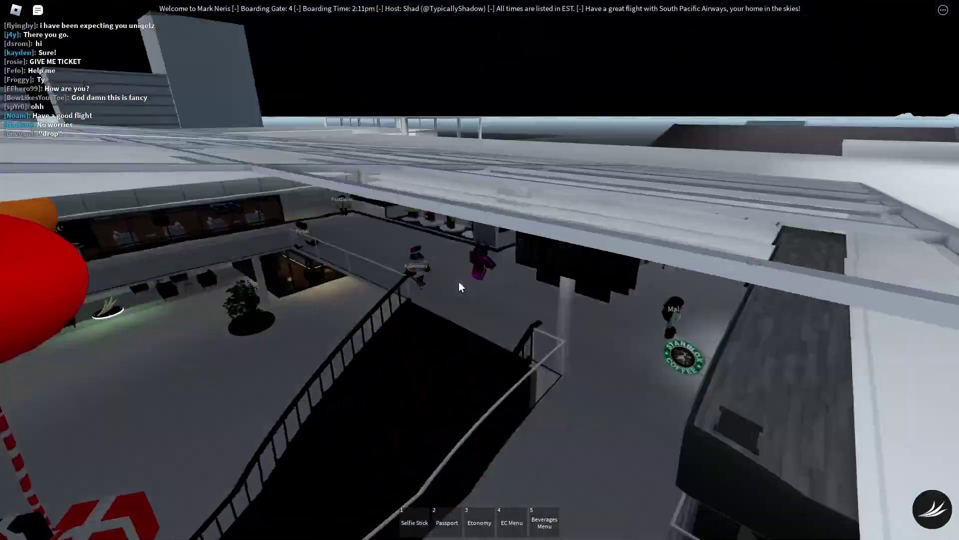
pyautogui.scroll(8, 459, 281)
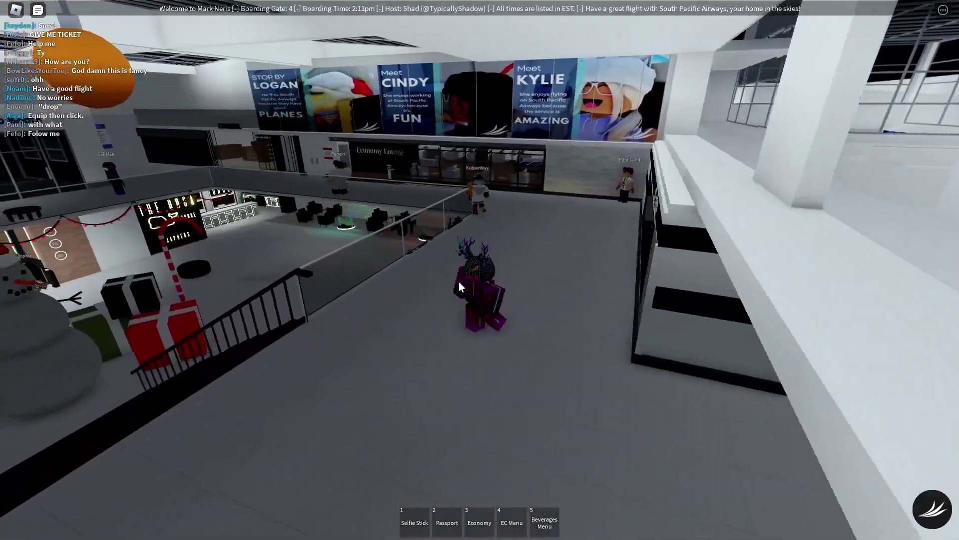
pyautogui.press('w')
pyautogui.scroll(5, 458, 281)
pyautogui.scroll(-4, 479, 264)
pyautogui.scroll(-6, 461, 269)
pyautogui.scroll(8, 460, 268)
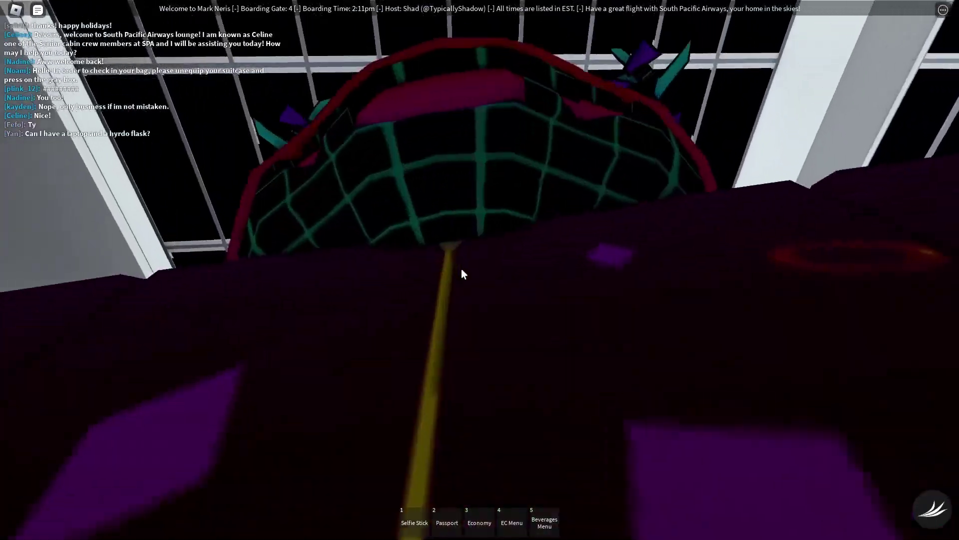
pyautogui.scroll(-5, 480, 274)
pyautogui.scroll(5, 480, 274)
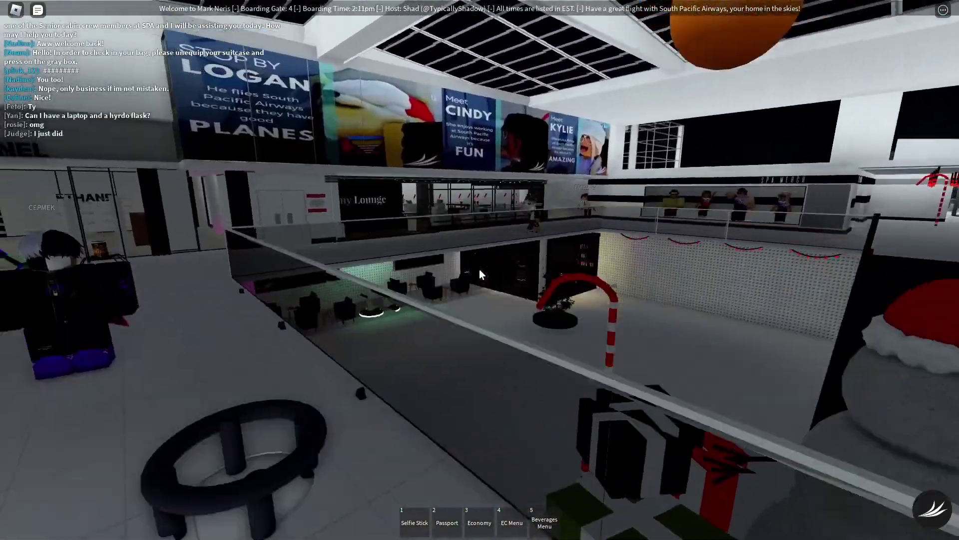
pyautogui.scroll(-3, 480, 274)
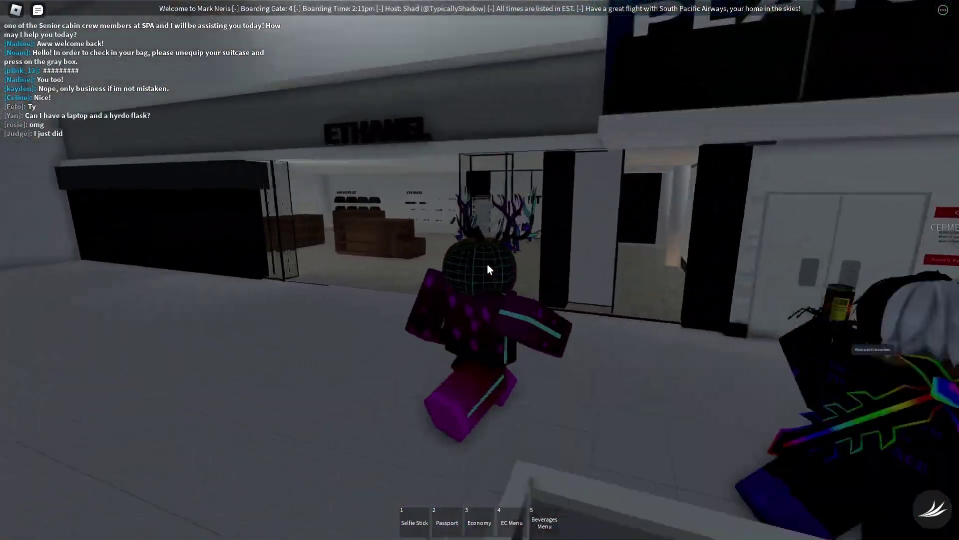
pyautogui.scroll(5, 487, 264)
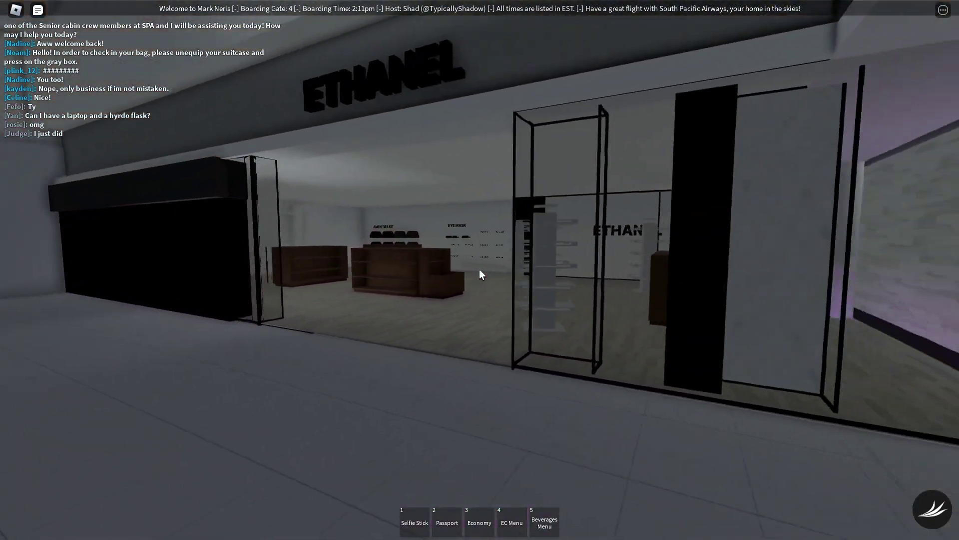
# Explore the duty-free shop's amenity kit shelves and sold-out eye mask wall
pyautogui.press('w')
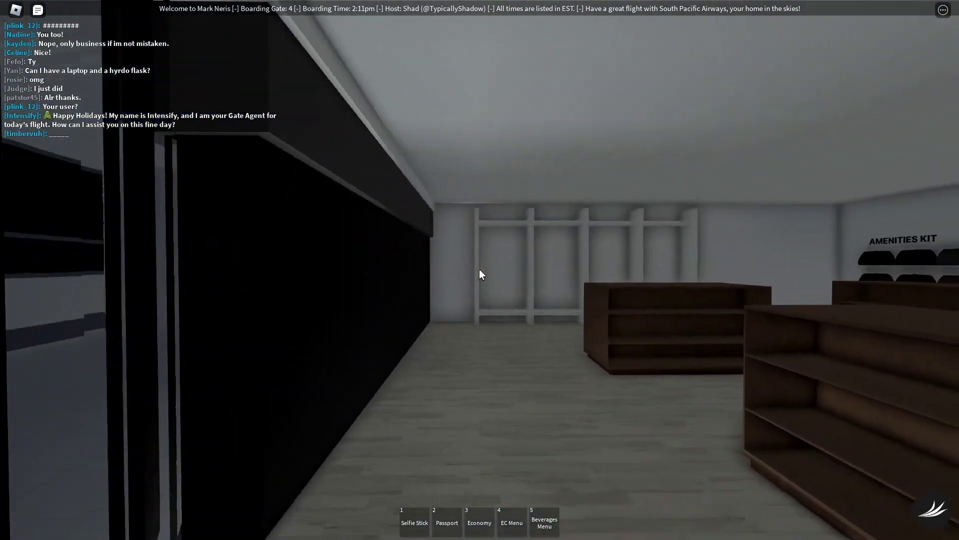
pyautogui.press('s')
pyautogui.press('w')
pyautogui.press('w')
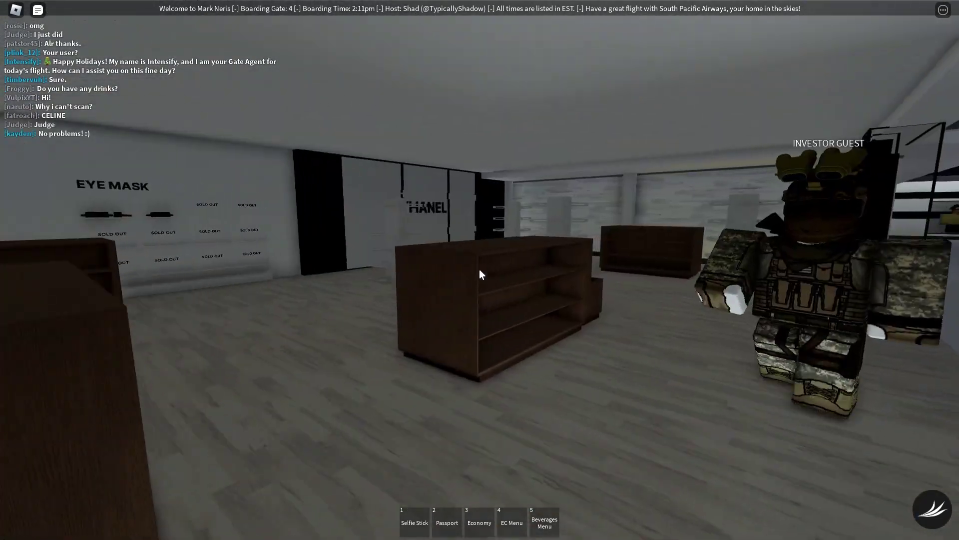
pyautogui.press('w')
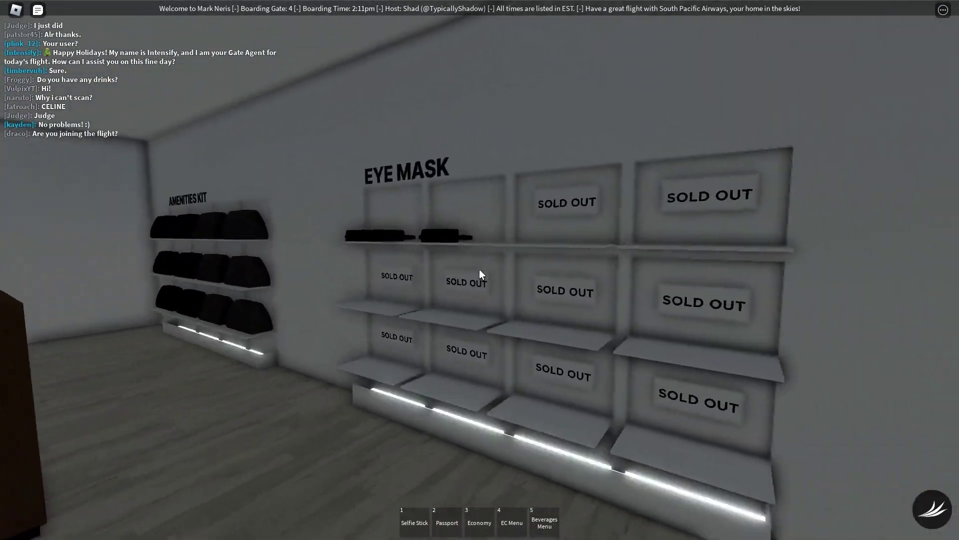
pyautogui.press('w')
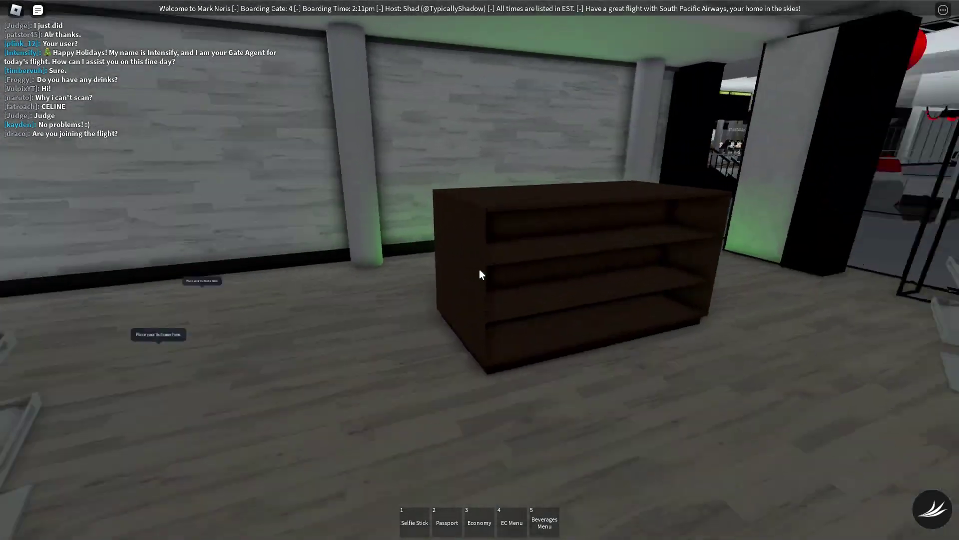
pyautogui.scroll(-5, 471, 277)
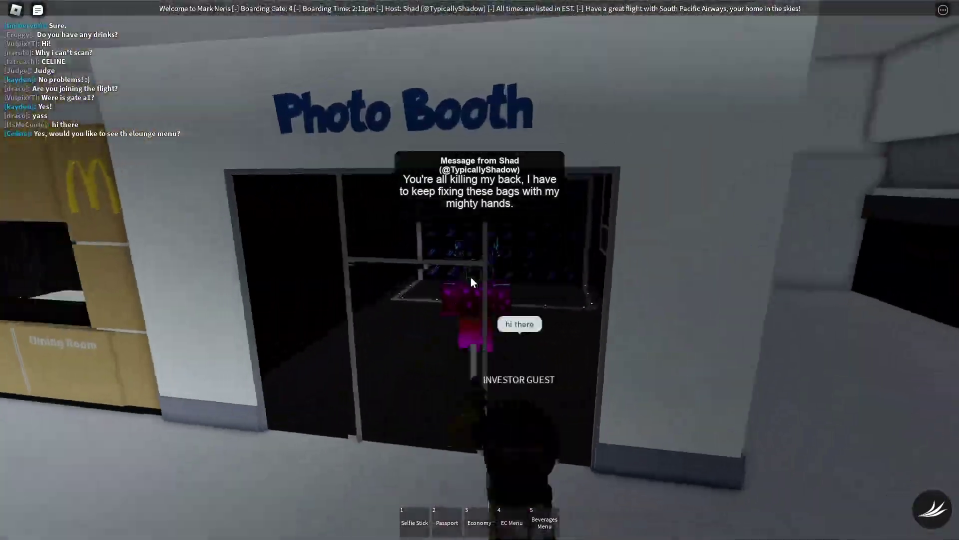
# Step into the Photo Booth and pose before the logo backdrop
pyautogui.press('s')
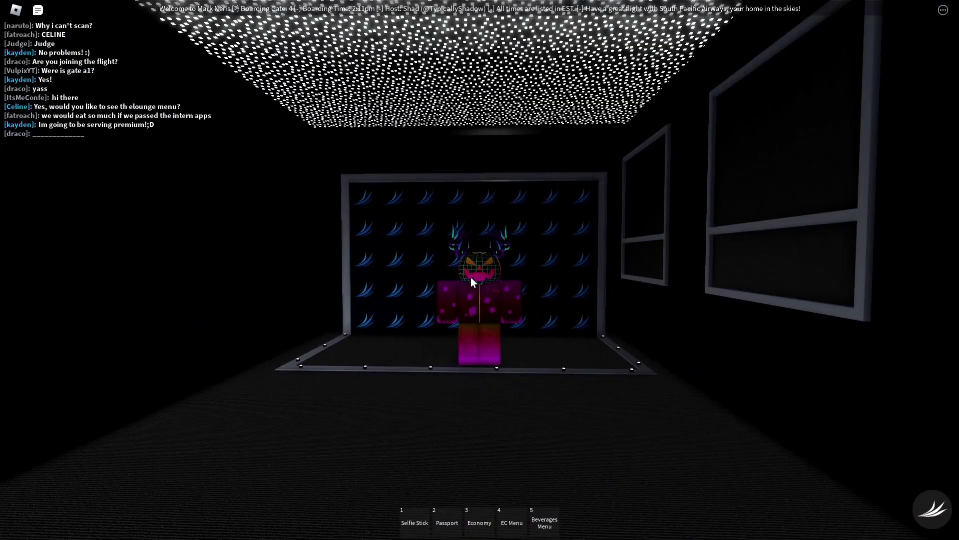
pyautogui.press('w')
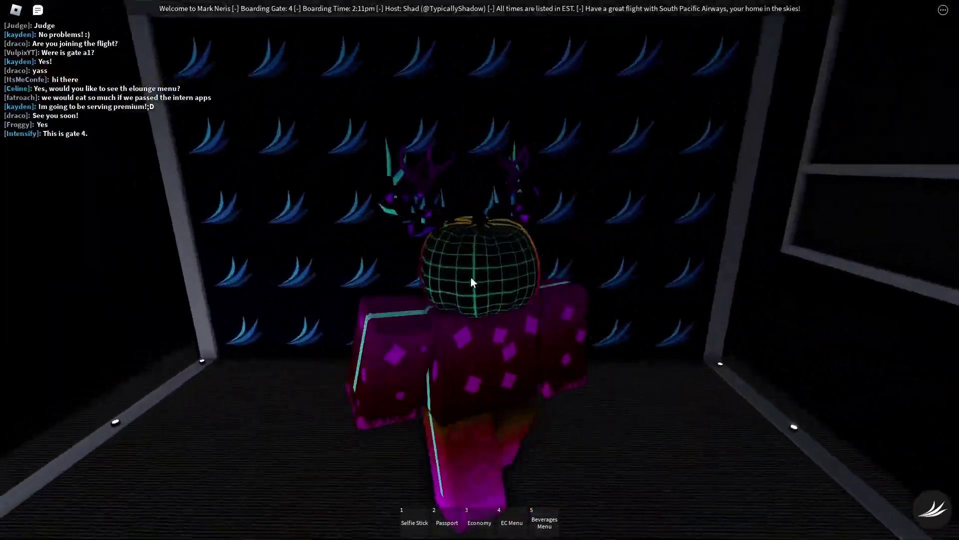
pyautogui.scroll(-5, 471, 276)
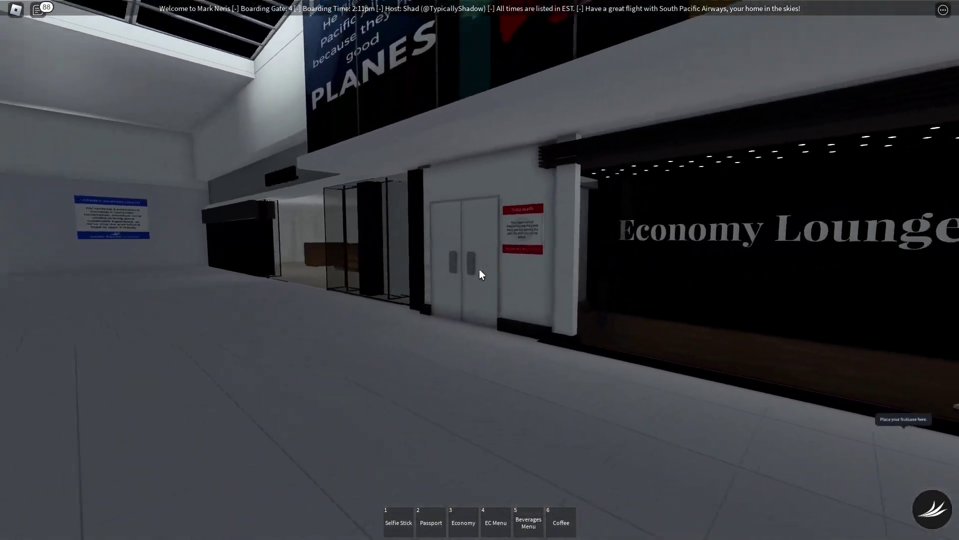
# Walk through the Economy Lounge seating, past the bar stools and buffet
pyautogui.press('w')
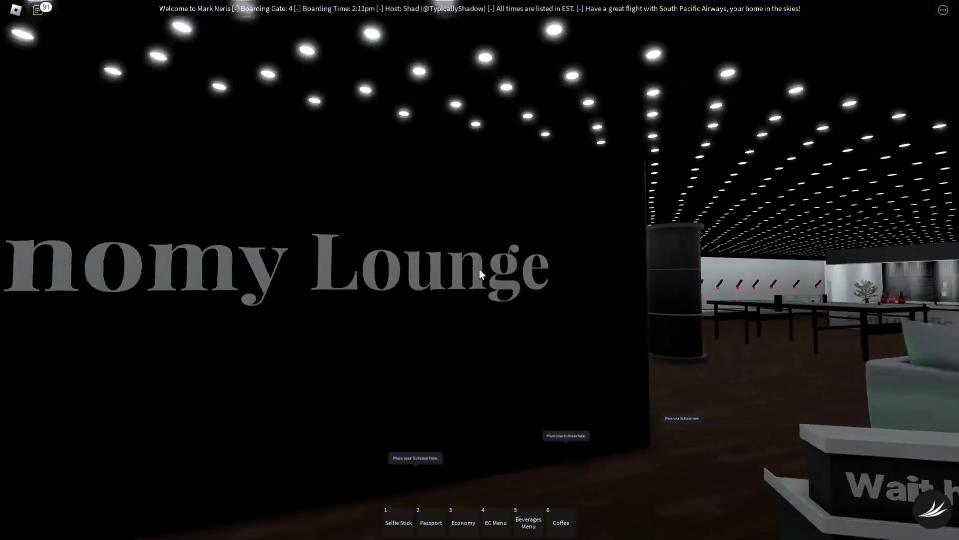
pyautogui.press('w')
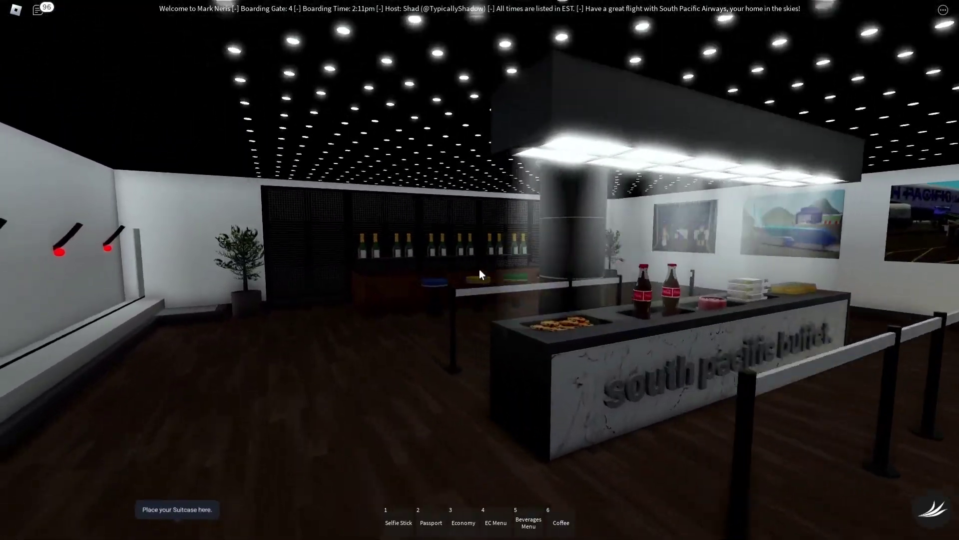
pyautogui.press('w')
pyautogui.press('w')
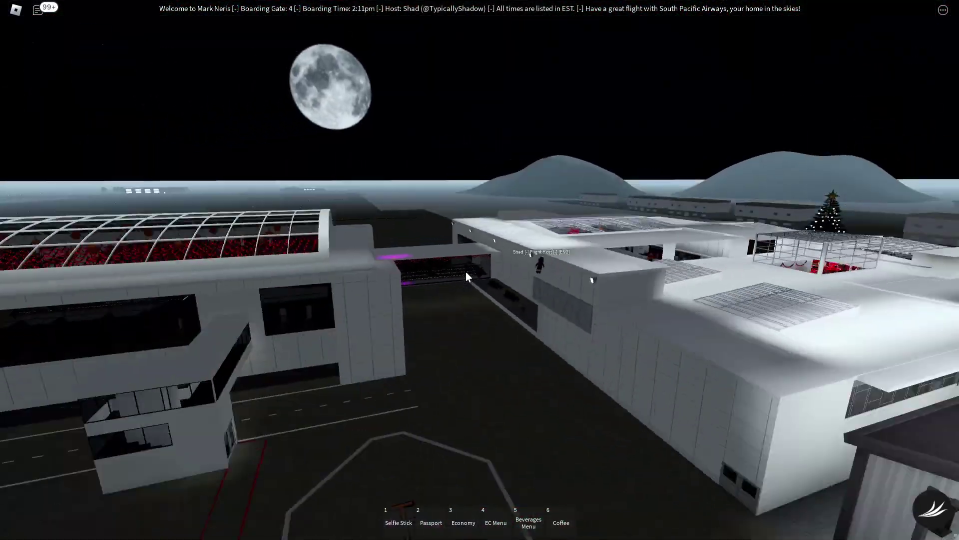
pyautogui.scroll(5, 465, 277)
pyautogui.scroll(3, 465, 278)
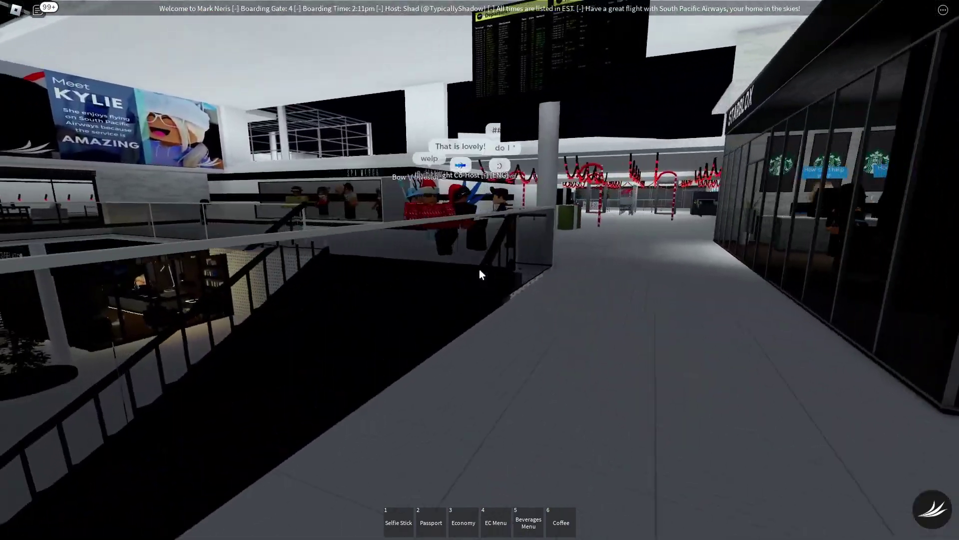
pyautogui.scroll(-5, 480, 274)
pyautogui.scroll(3, 491, 267)
pyautogui.scroll(2, 501, 256)
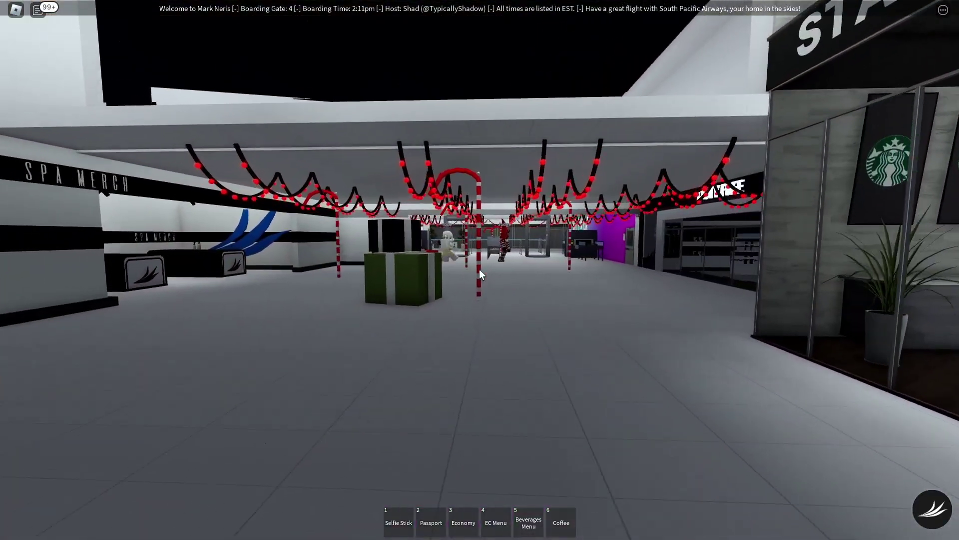
# Look around the SPA Merch store, then walk back out past the merch wall
pyautogui.press('w')
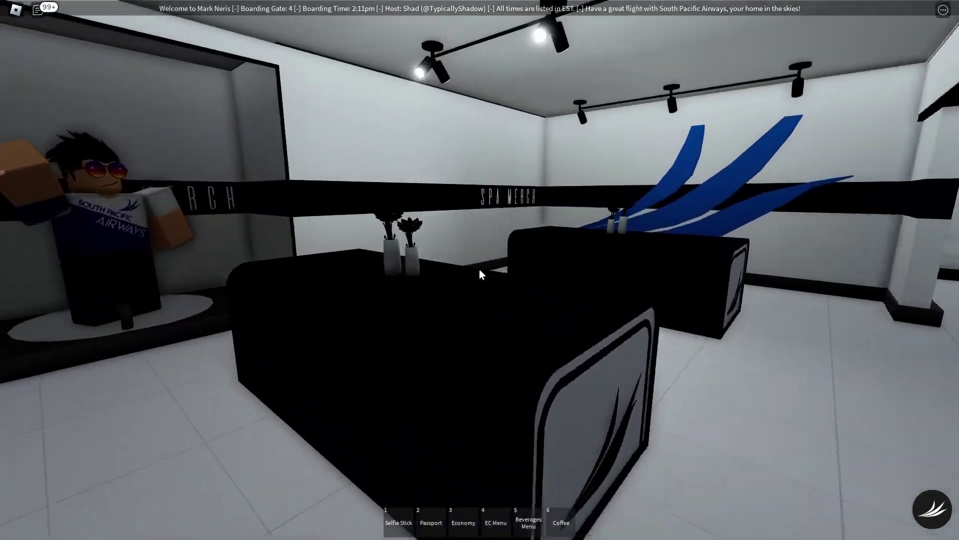
pyautogui.press('w')
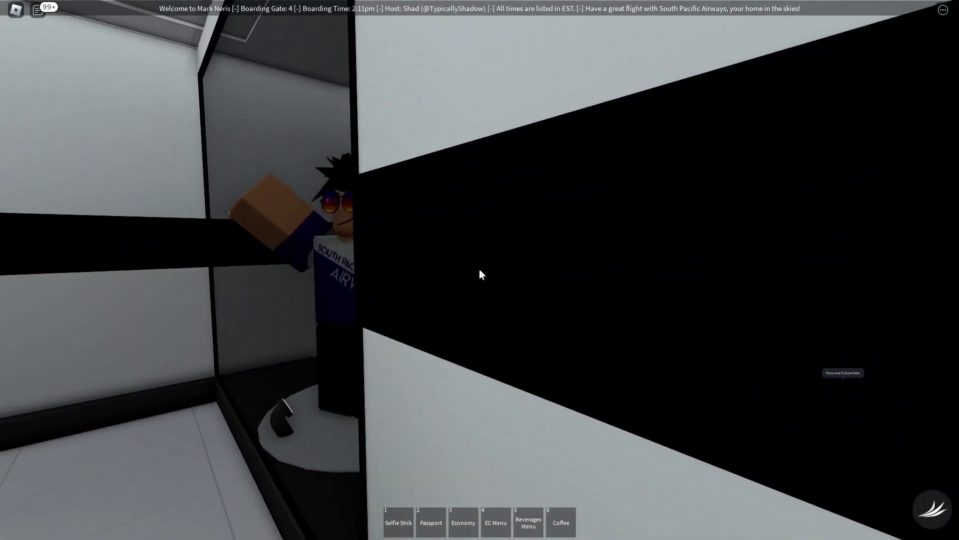
pyautogui.press('w')
pyautogui.press('w')
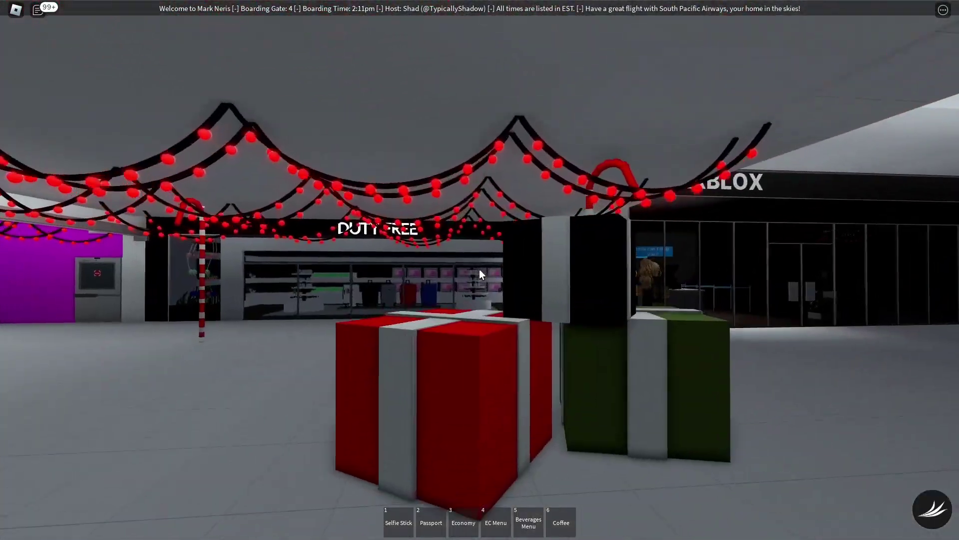
pyautogui.press('w')
pyautogui.press('w')
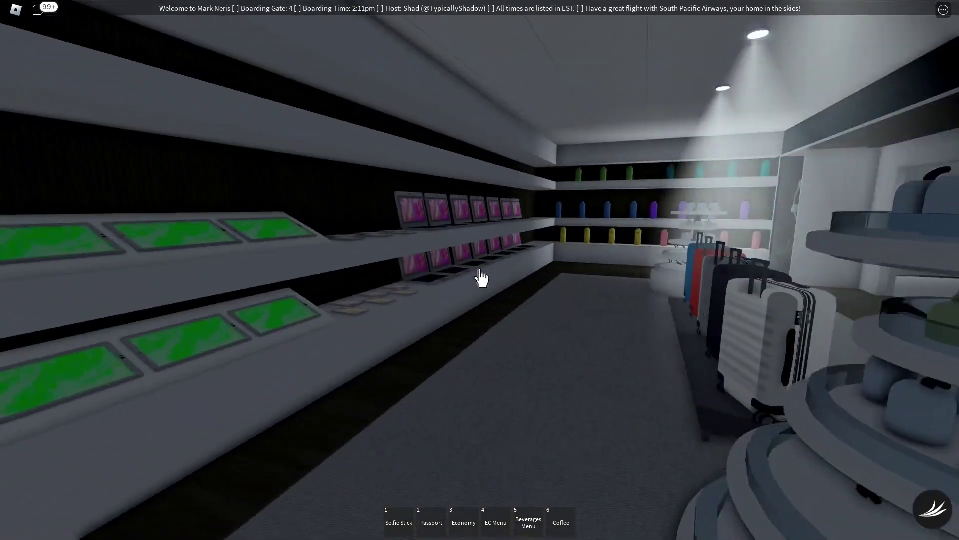
# Browse the duty-free water bottle and laptop shelves, then turn toward the lobby
pyautogui.press('w')
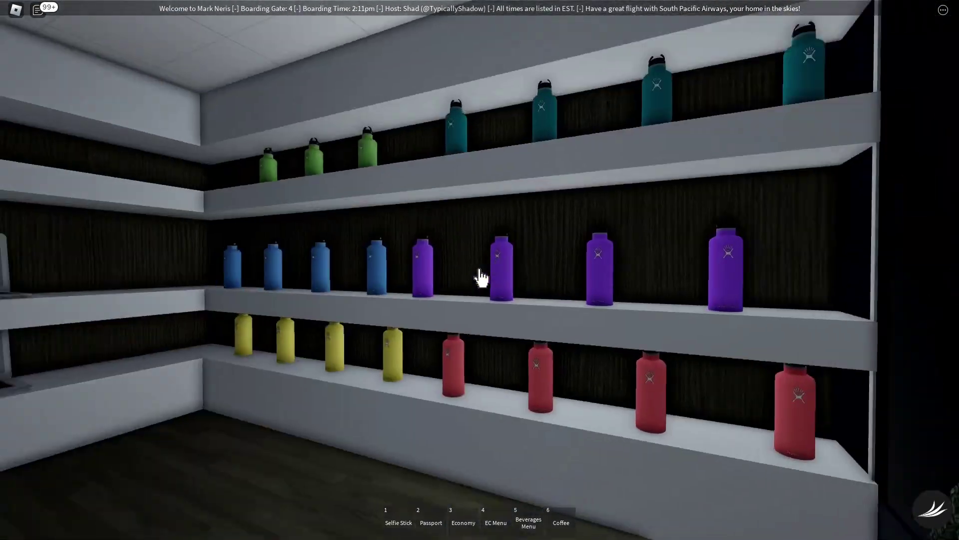
pyautogui.press('Left')
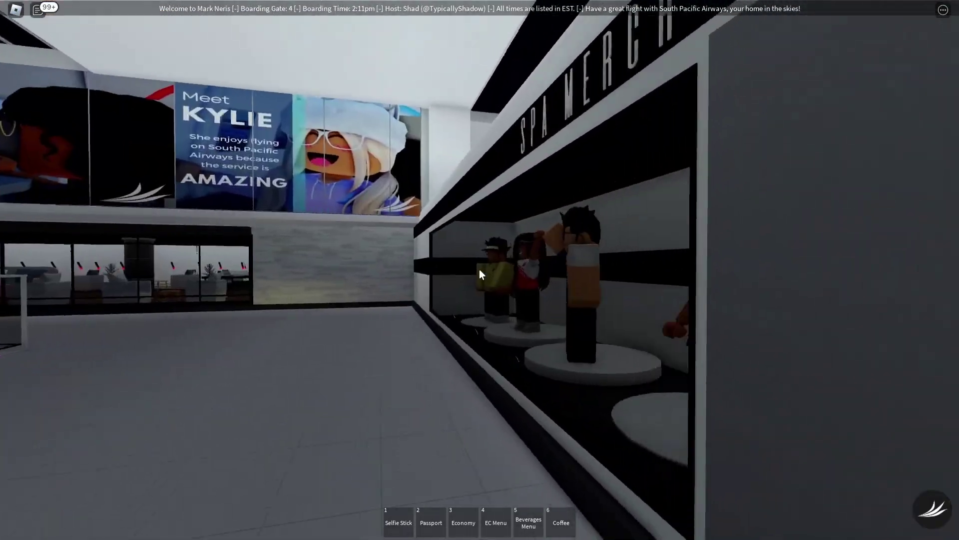
pyautogui.press('Left')
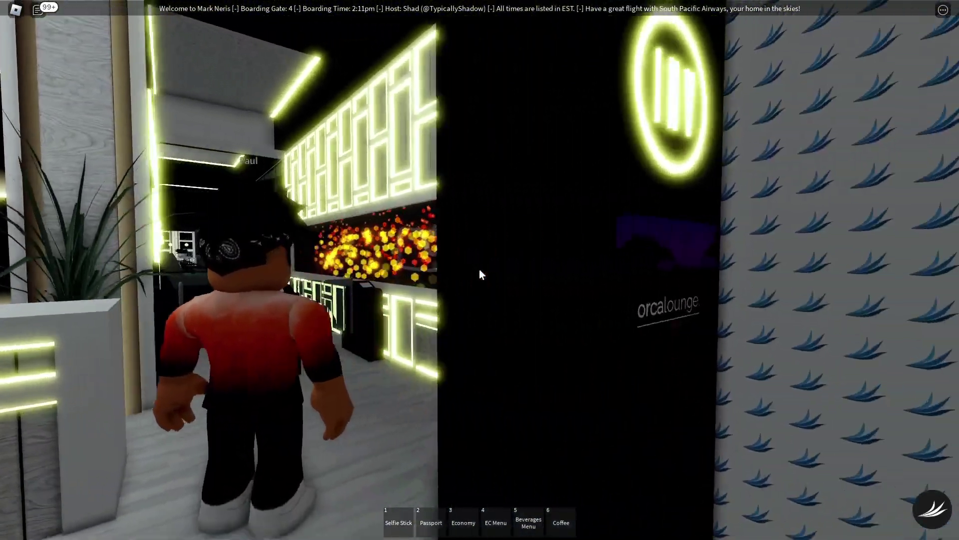
# Walk into the Orca Lounge toward the passengers gathered by the flight host
pyautogui.press('w')
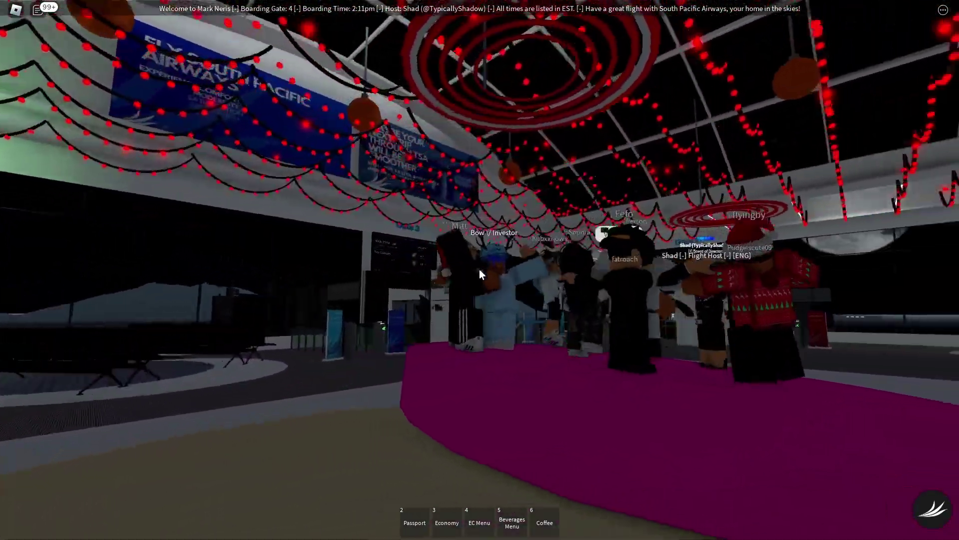
pyautogui.press('w')
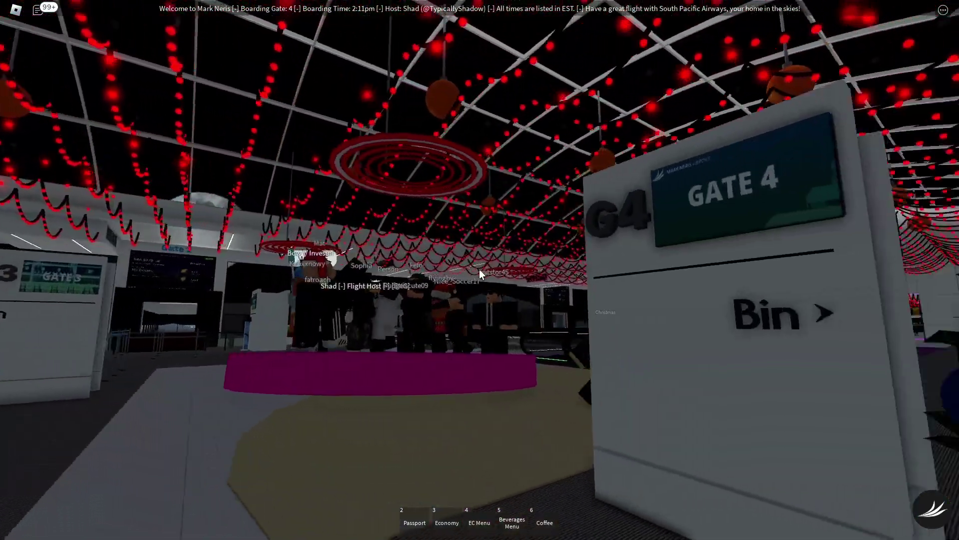
pyautogui.scroll(-3, 479, 275)
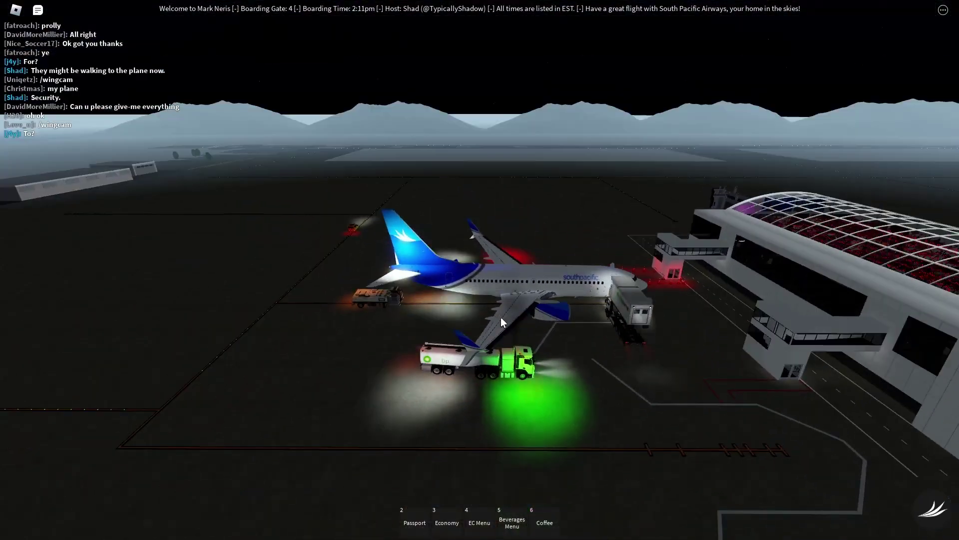
# Walk through the Gate 4 waiting area to join the crowd of passengers
pyautogui.press('w')
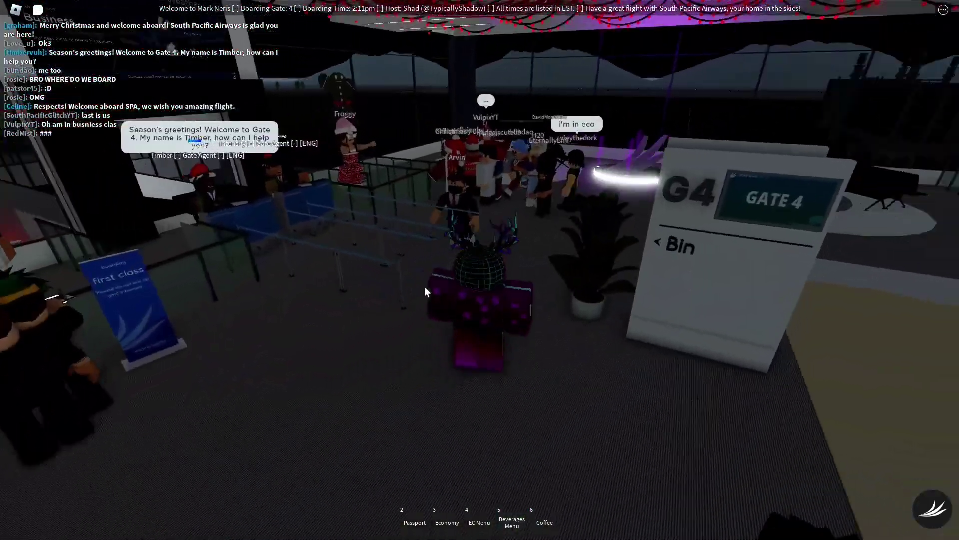
pyautogui.press('w')
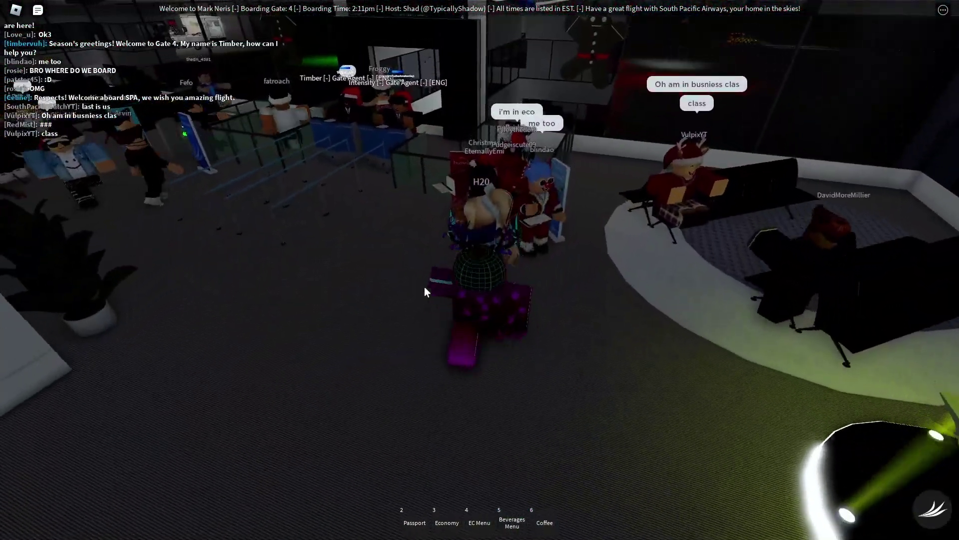
pyautogui.scroll(5, 425, 287)
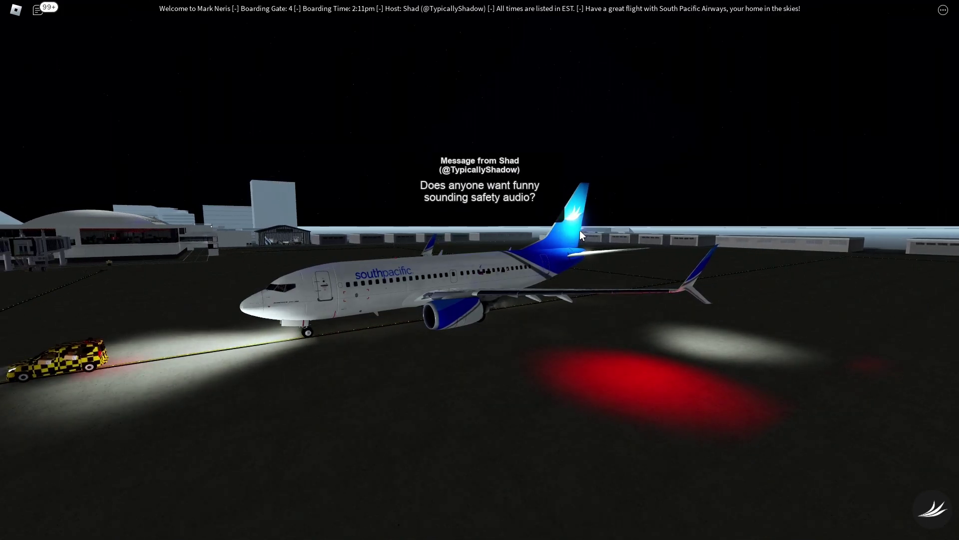
# Open and close the Esc settings menu while the plane takes off
pyautogui.press('Escape')
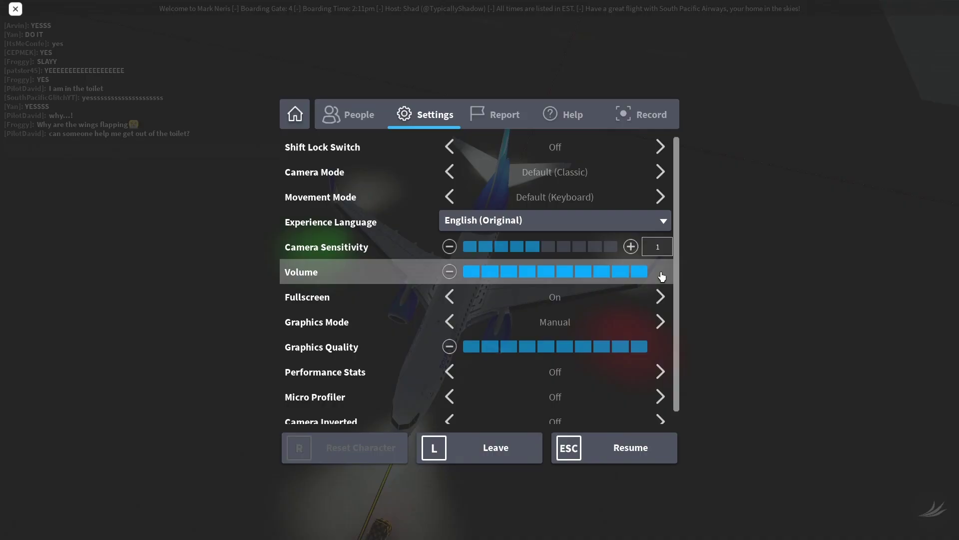
pyautogui.press('Escape')
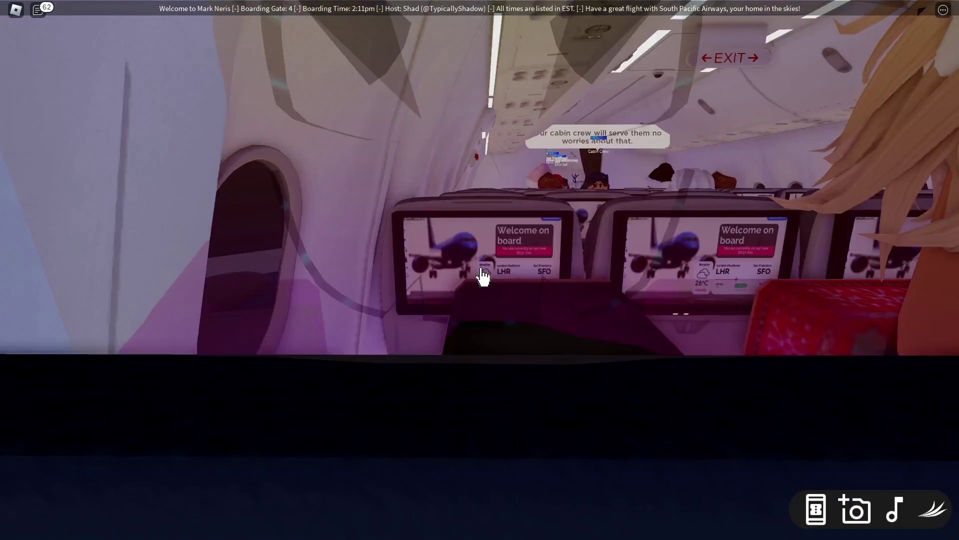
# Open the seatback entertainment panel and view the meal Courses
pyautogui.click(488, 281)
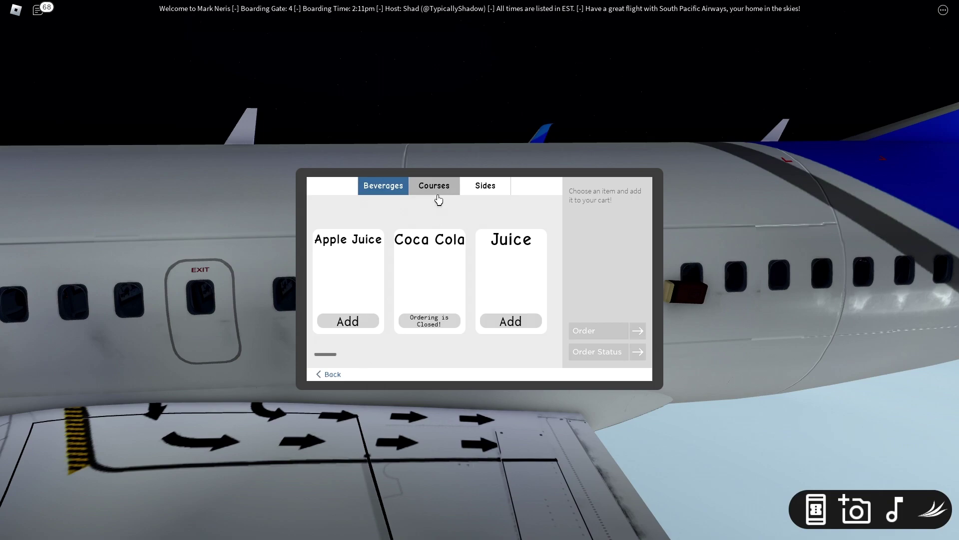
pyautogui.click(437, 187)
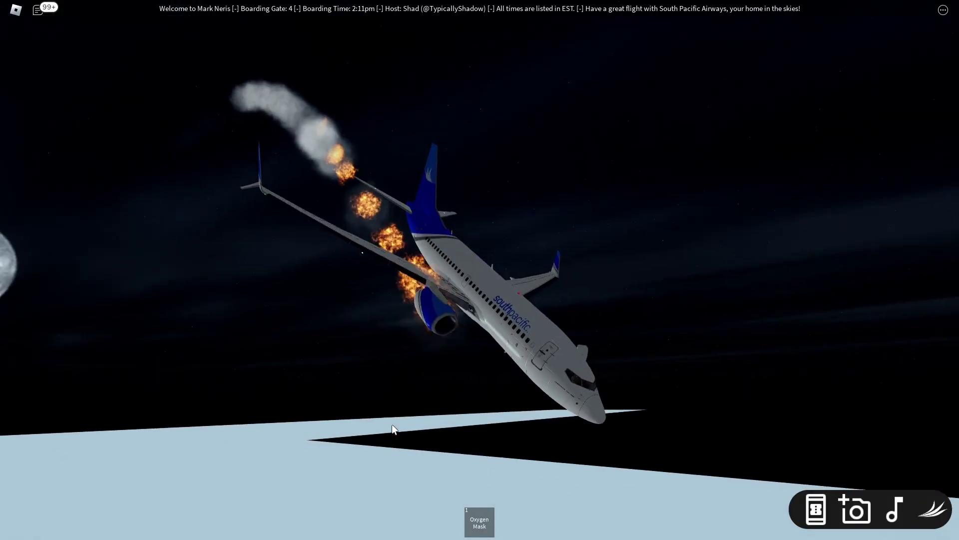
# Hide the interface, screenshot the burning plane, and open the F9 Developer Console
pyautogui.press('c')
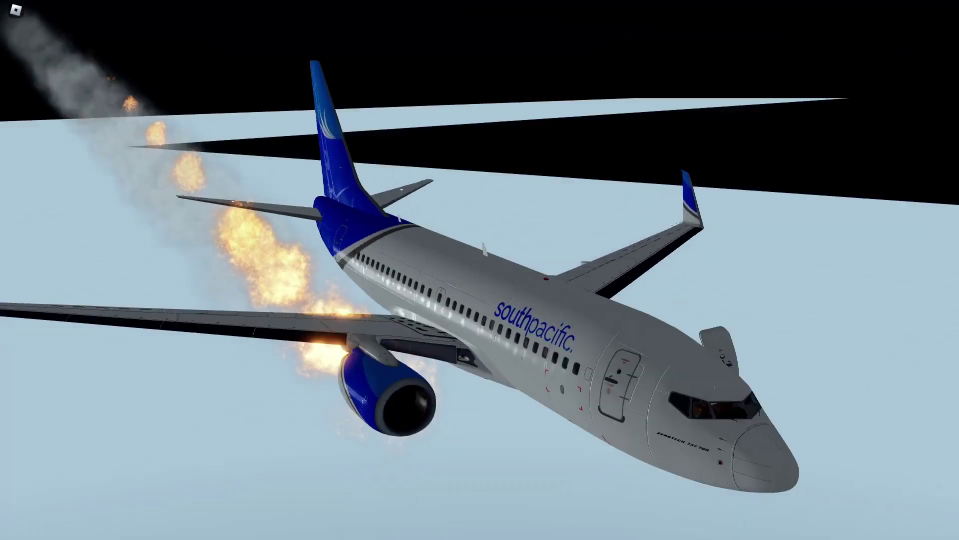
pyautogui.press('Print')
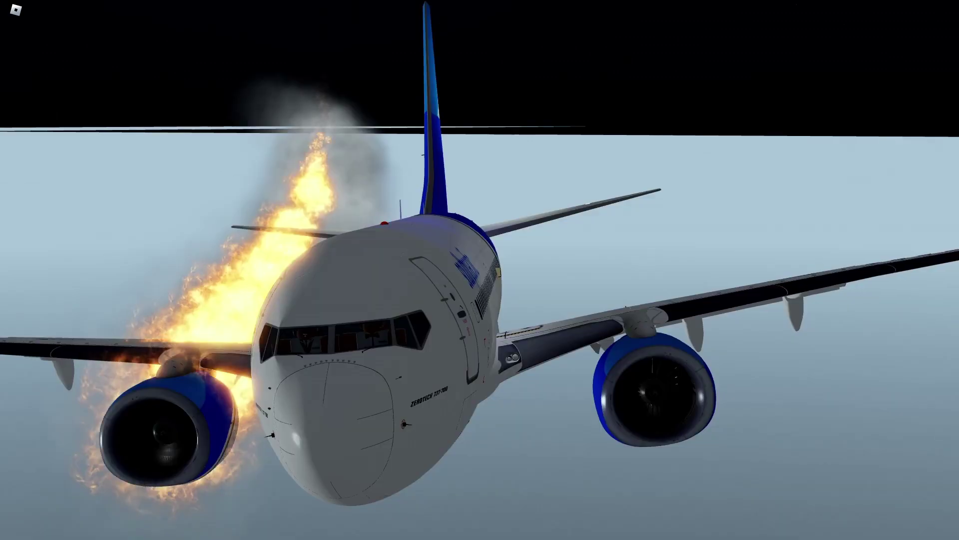
pyautogui.press('F9')
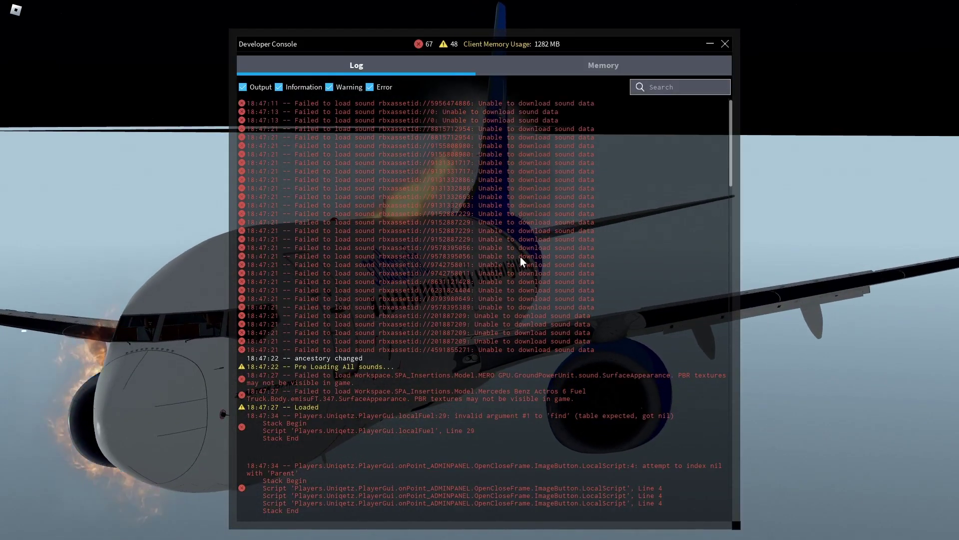